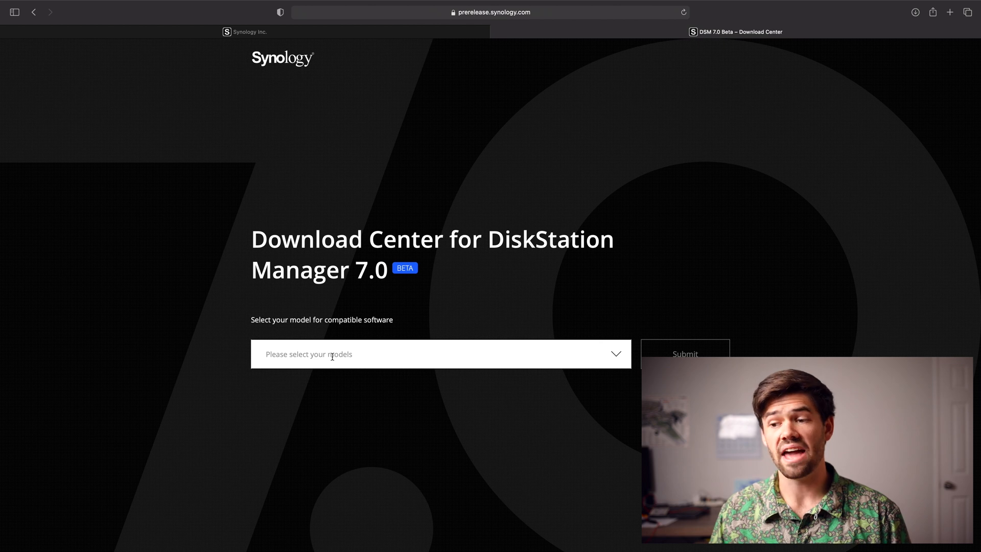
# Select VirtualDSM as the model in the DSM 7.0 Beta download center.
pyautogui.click(598, 360)
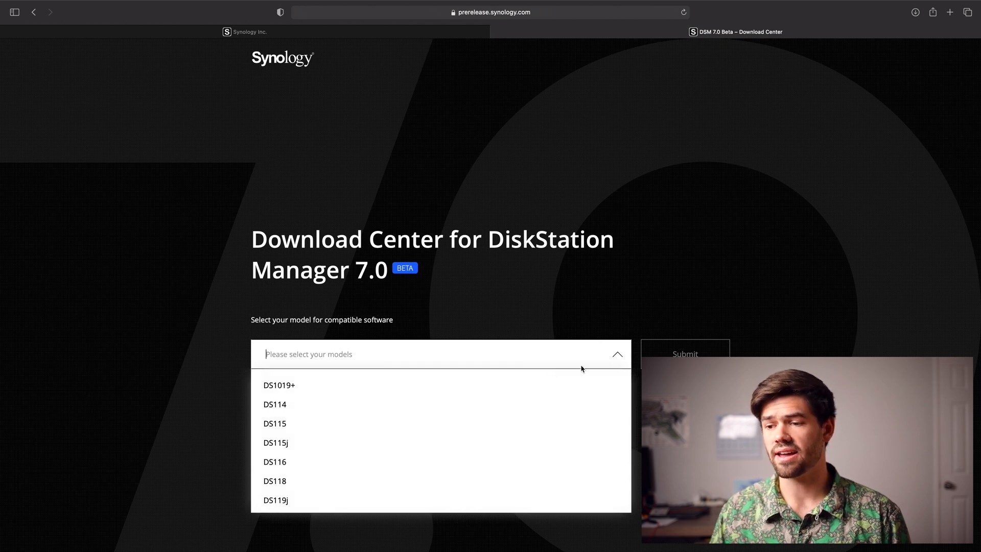
pyautogui.scroll(-10, 455, 438)
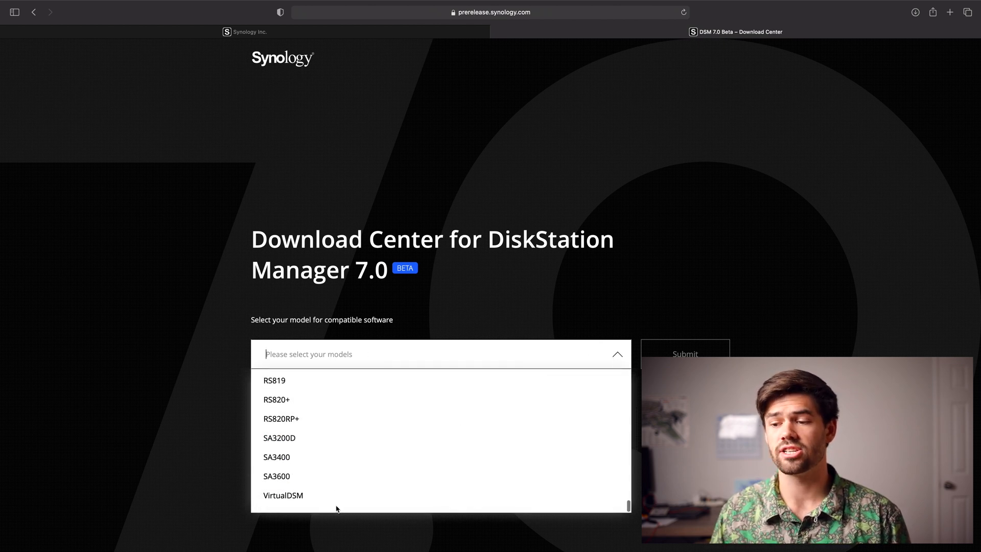
pyautogui.click(293, 502)
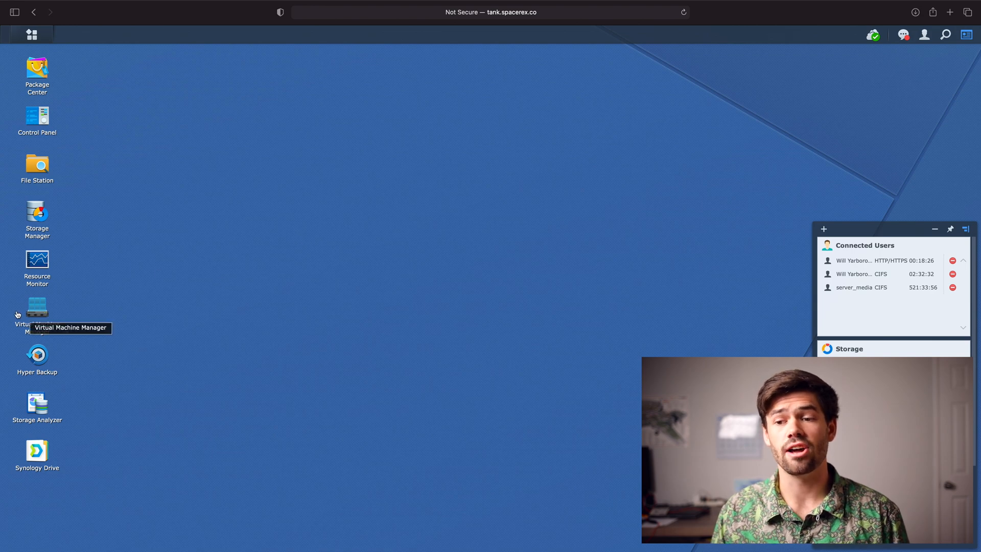
# Open Virtual Machine Manager on the Synology NAS and review its storage and network configuration.
pyautogui.click(38, 309)
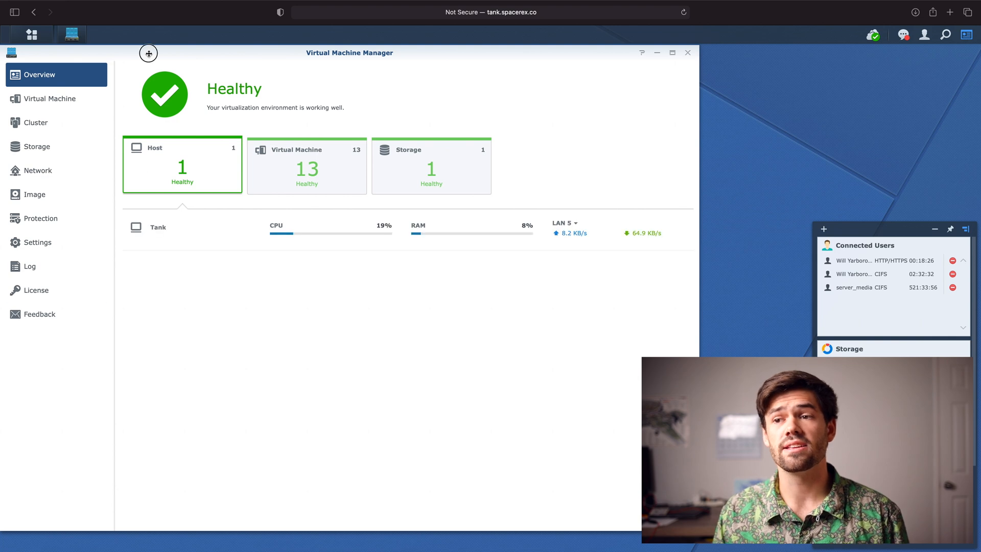
pyautogui.moveTo(148, 53); pyautogui.dragTo(283, 68)
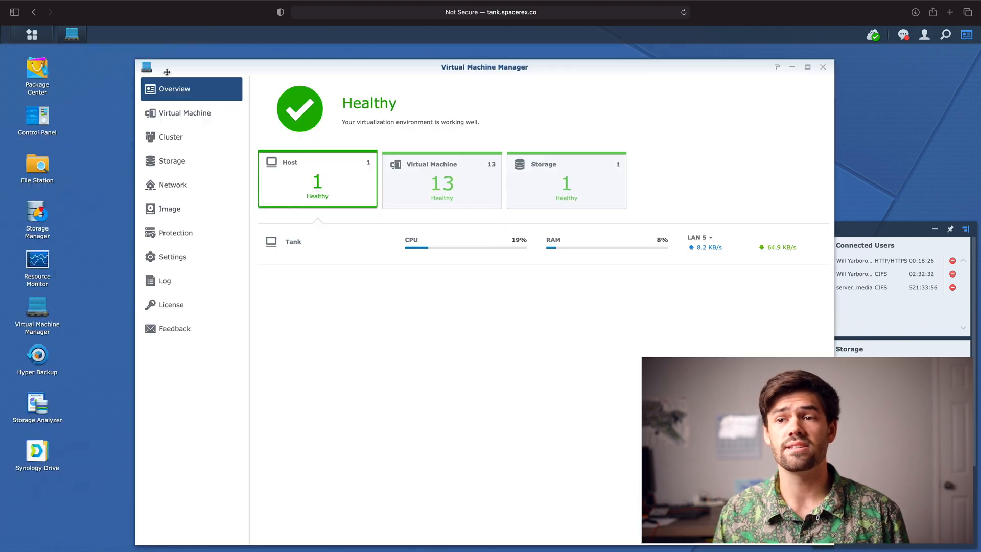
pyautogui.click(194, 165)
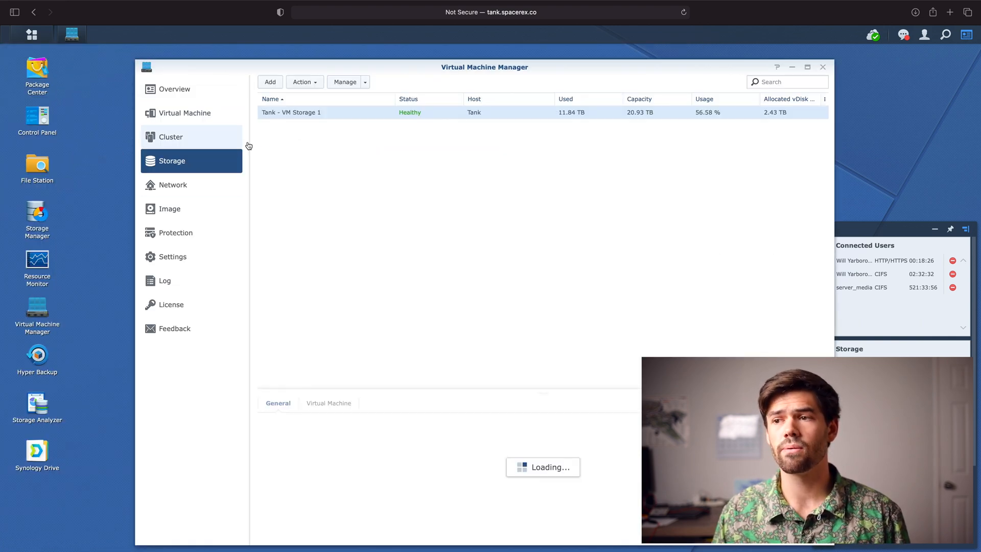
pyautogui.click(204, 184)
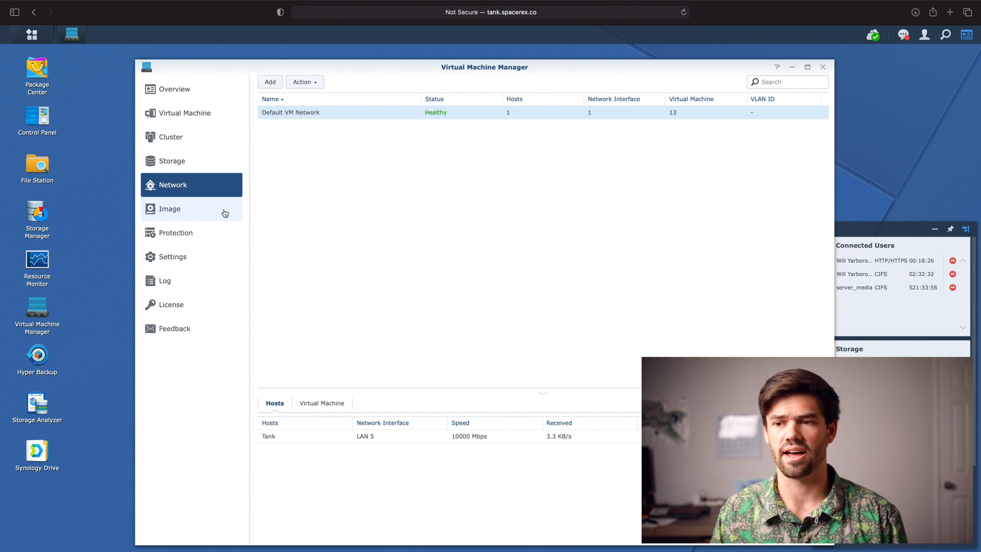
# Add a DSM image from the computer using DSM_VirtualDSM_41222.pat in Downloads, stored on the Tank host's VM storage.
pyautogui.click(180, 209)
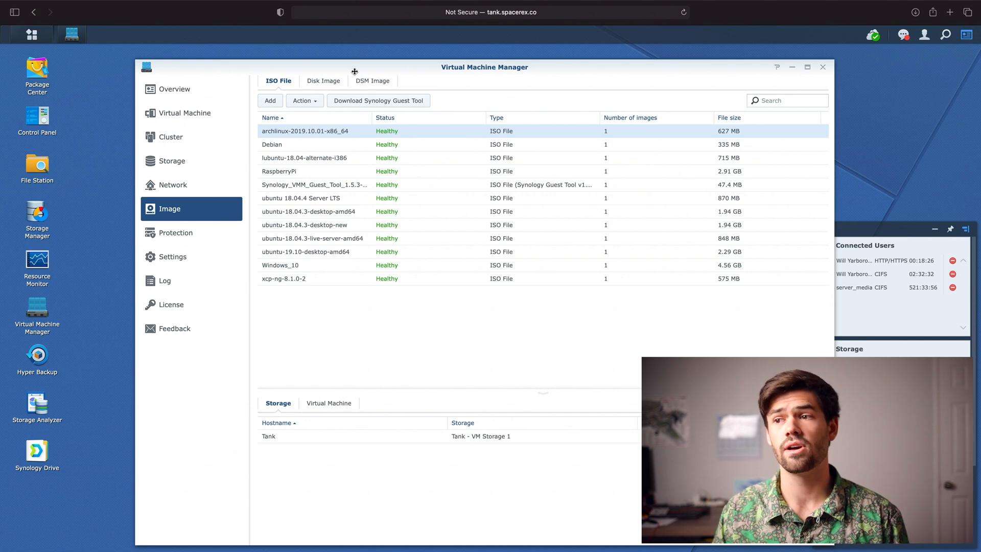
pyautogui.click(380, 81)
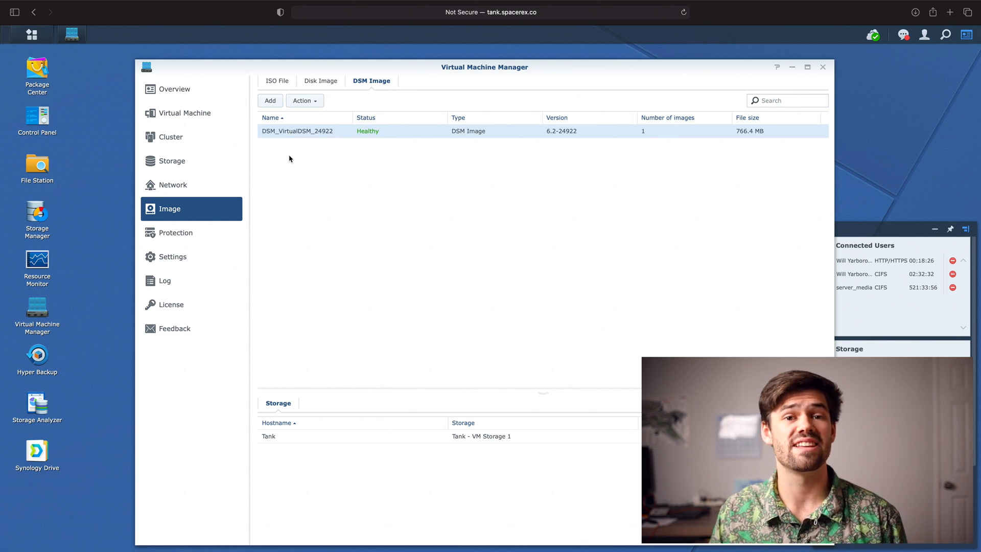
pyautogui.click(270, 100)
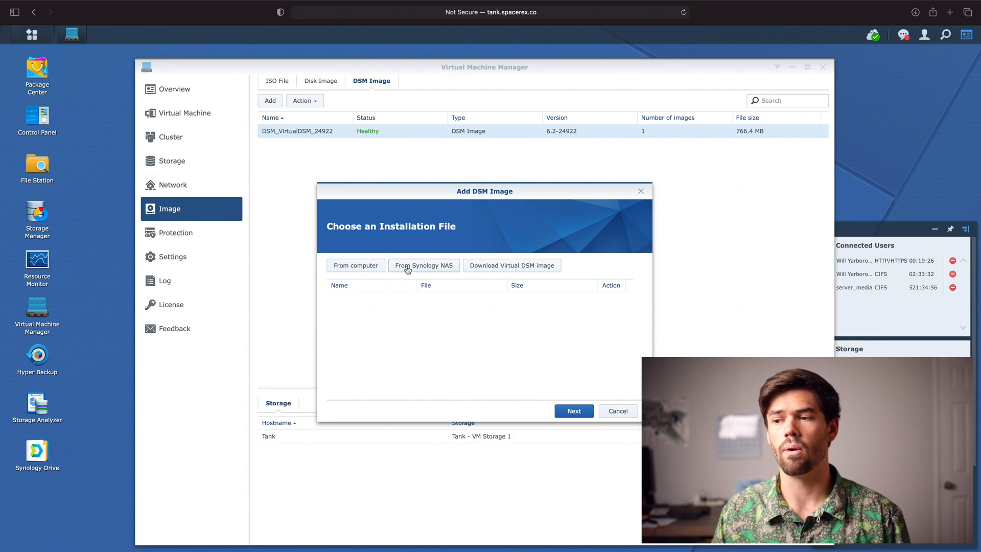
pyautogui.click(361, 266)
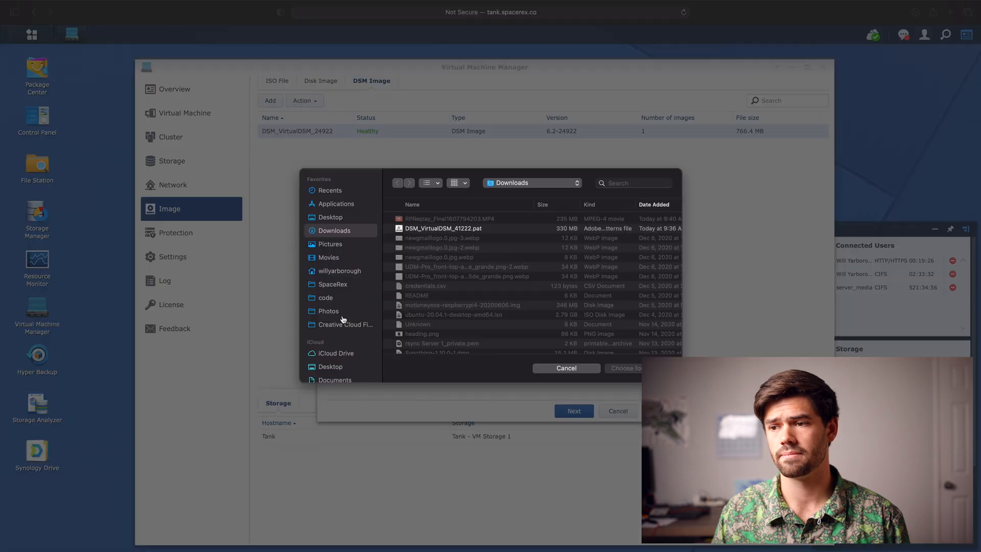
pyautogui.click(472, 228)
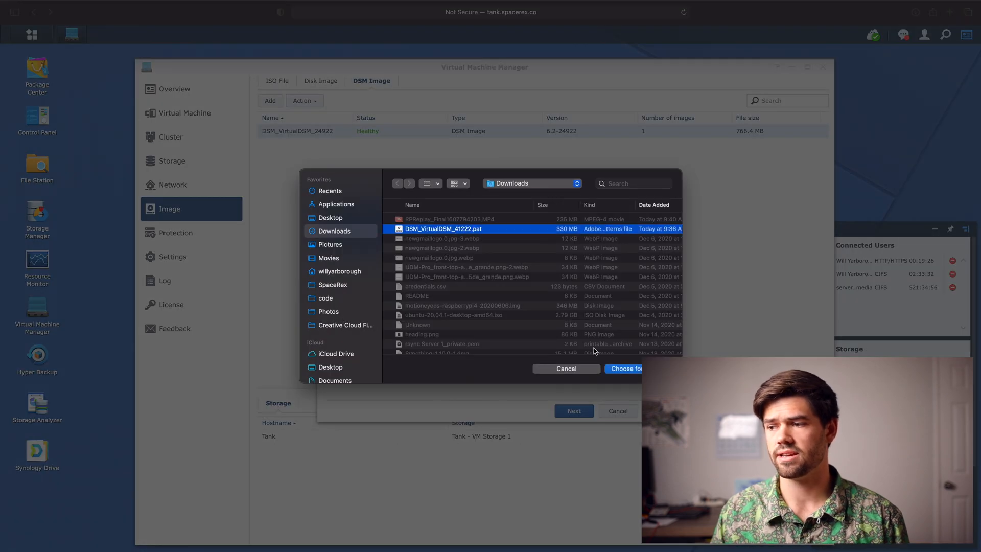
pyautogui.click(619, 368)
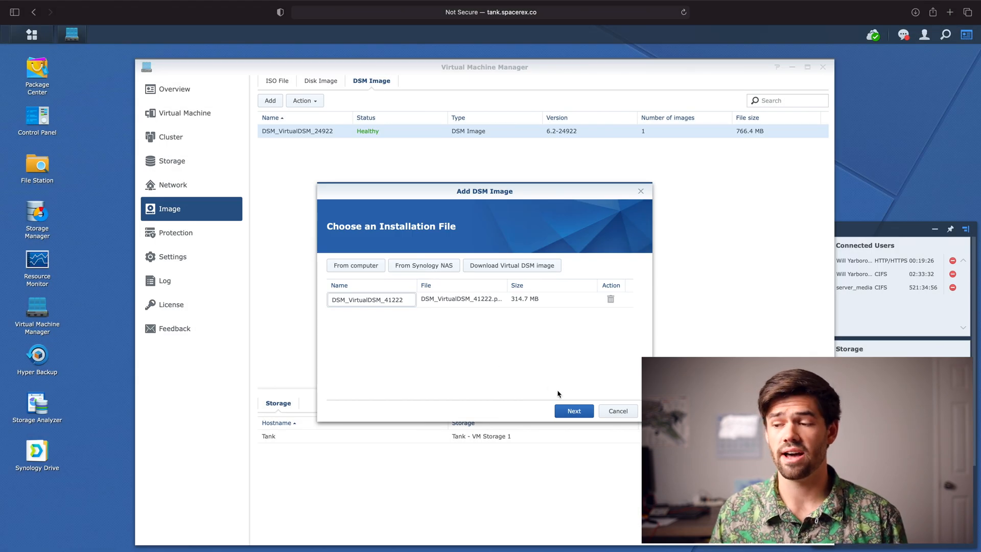
pyautogui.click(574, 412)
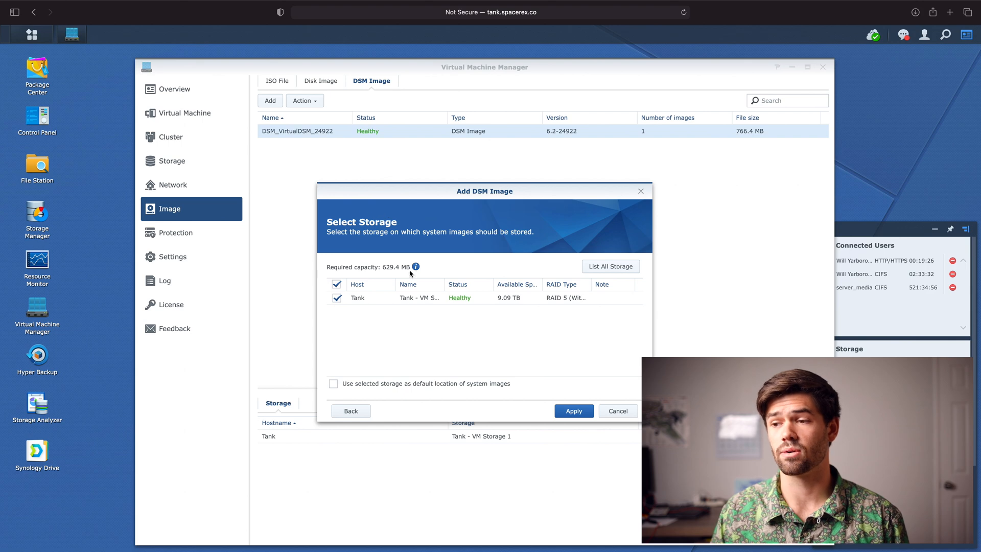
pyautogui.click(574, 411)
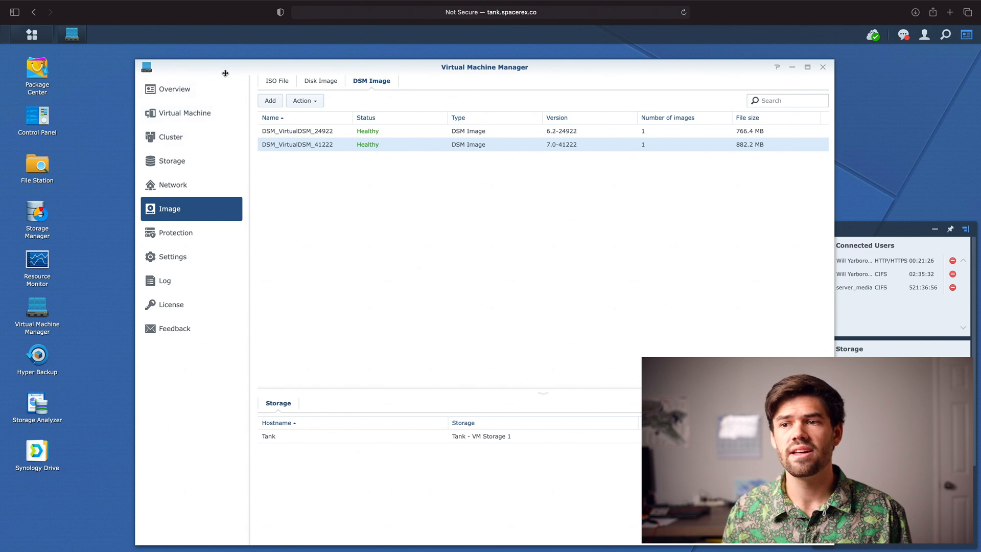
# Begin creating a virtual machine of type Synology Virtual DSM, stored on the Tank host's VM storage.
pyautogui.click(201, 114)
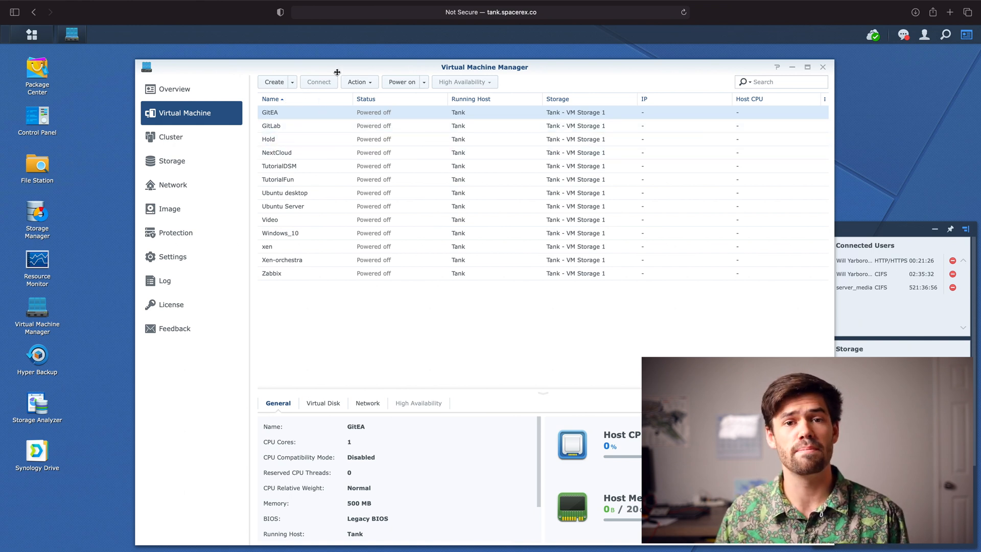
pyautogui.click(287, 84)
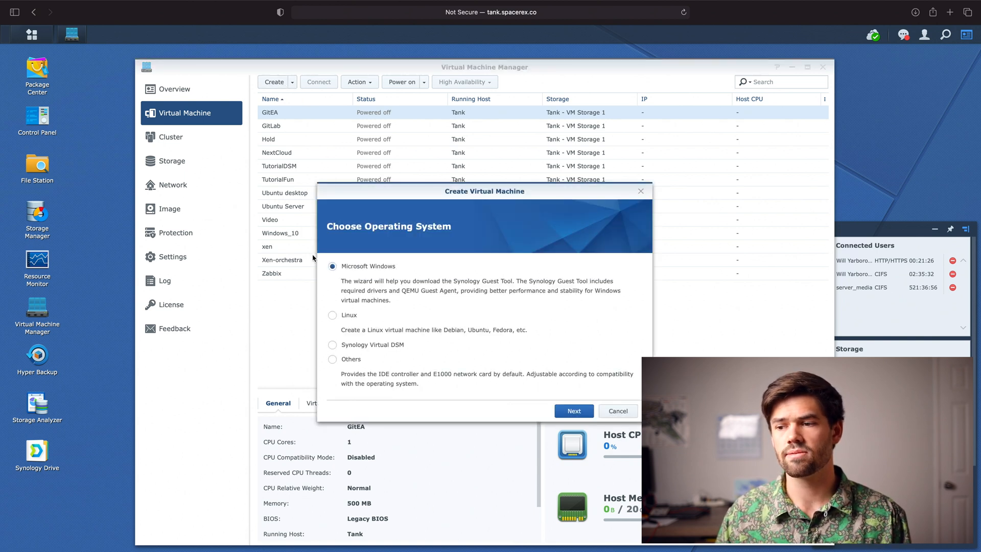
pyautogui.click(333, 344)
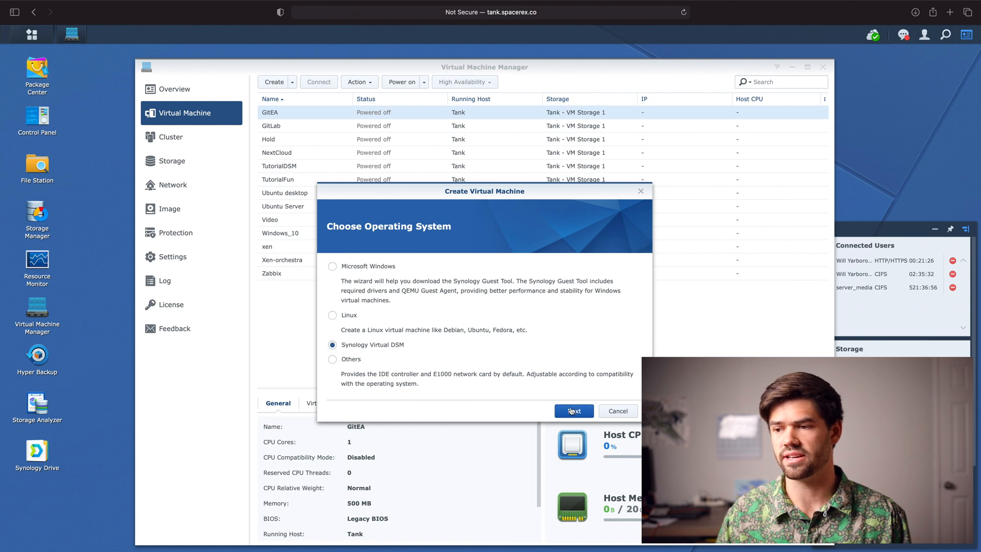
pyautogui.click(571, 410)
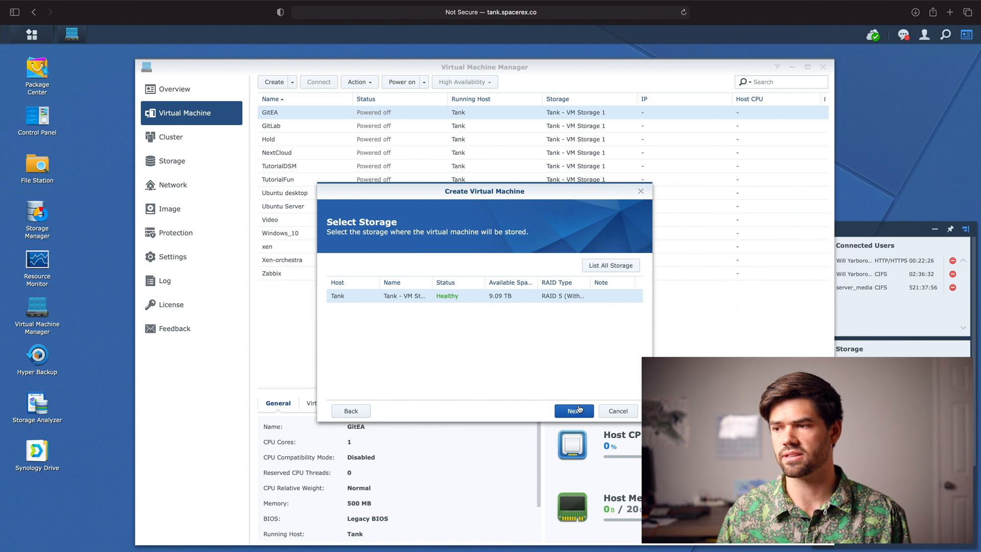
pyautogui.click(581, 410)
# Name the virtual machine "DSM7 beta", give it 3 CPUs and 4 GB of memory, and describe it as "For Tutorial".
pyautogui.click(449, 267)
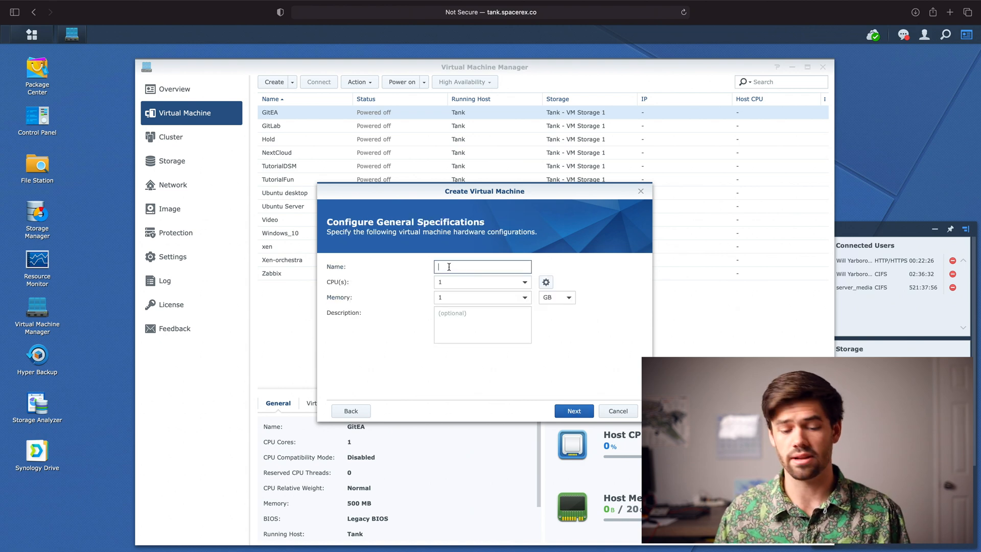
pyautogui.write('DSM7')
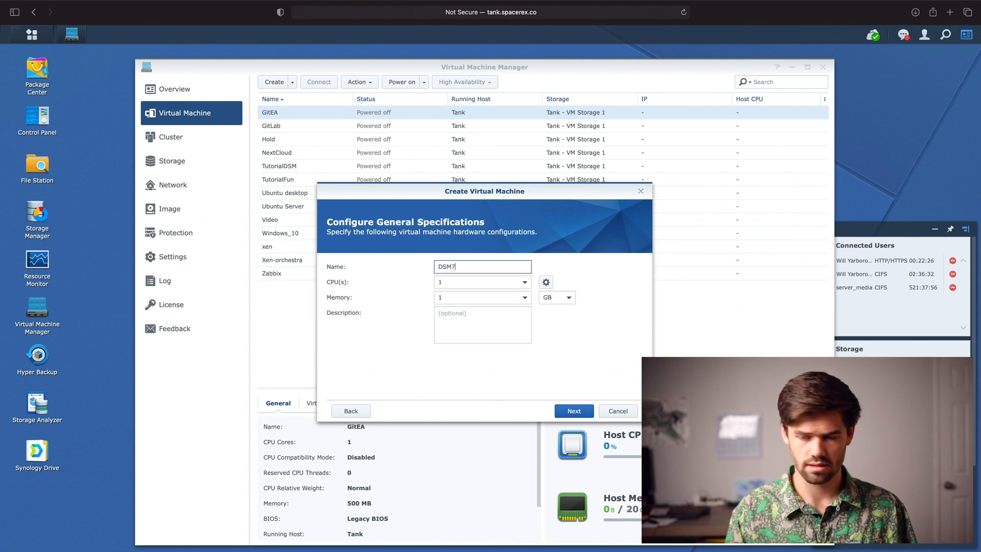
pyautogui.write(' beta')
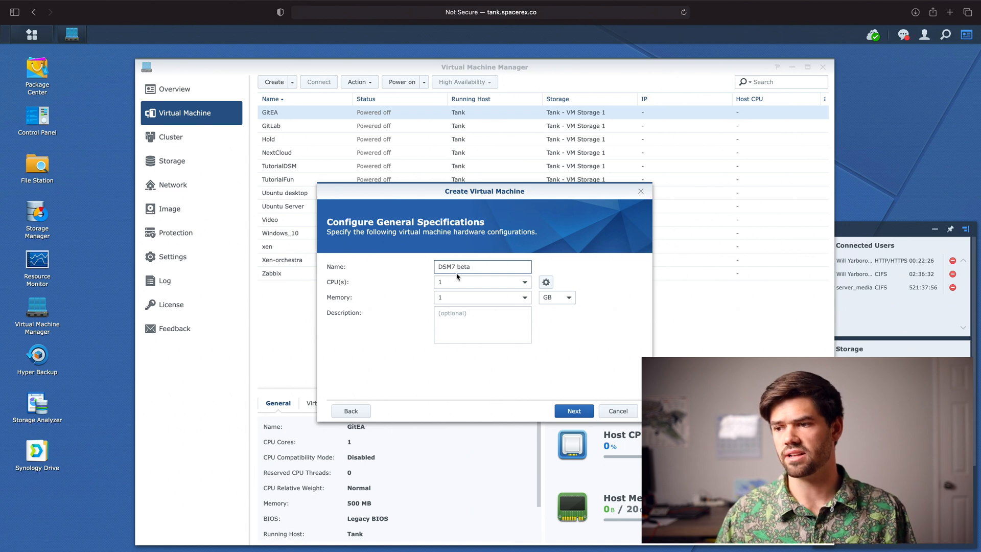
pyautogui.click(489, 283)
pyautogui.click(475, 325)
pyautogui.click(476, 298)
pyautogui.click(524, 298)
pyautogui.click(455, 361)
pyautogui.click(500, 329)
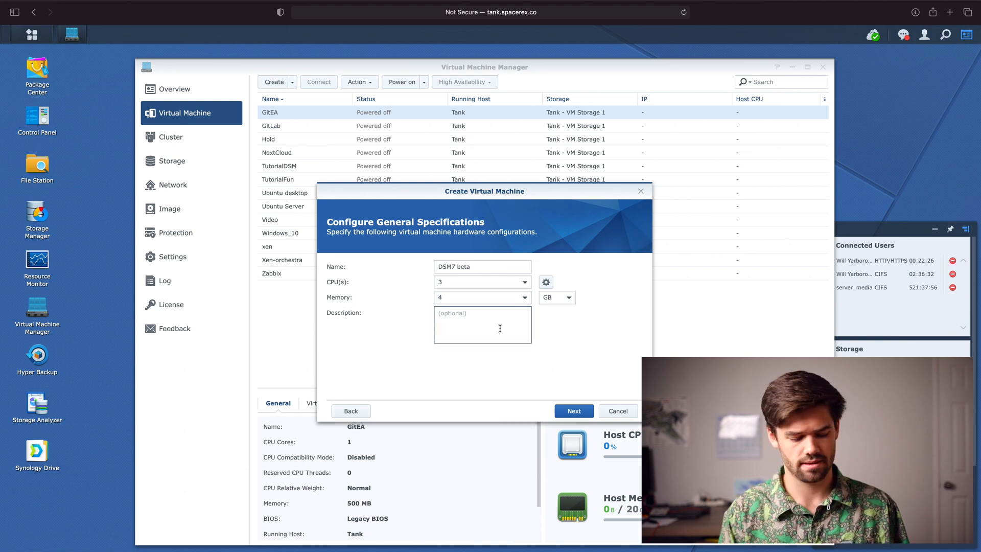
pyautogui.write('For Tutorial')
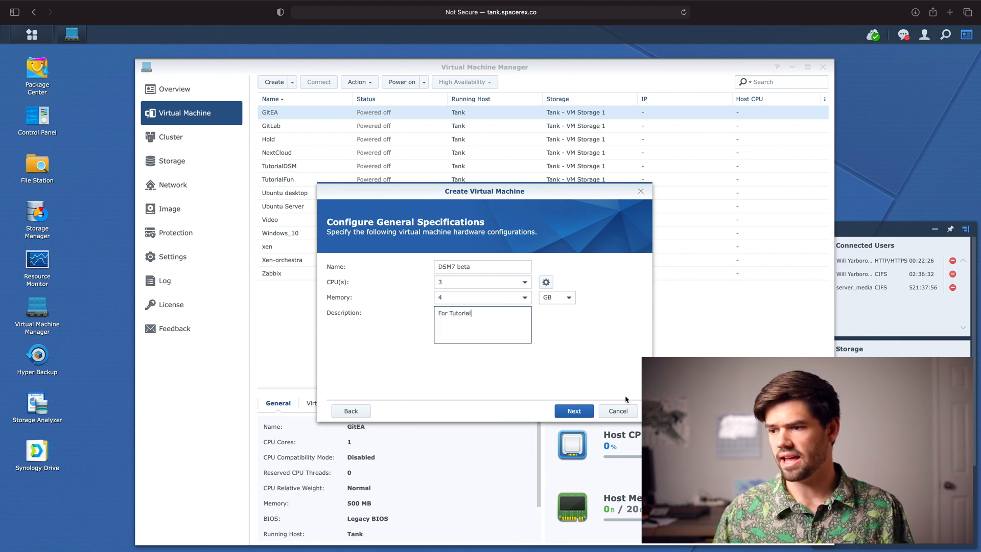
pyautogui.click(574, 411)
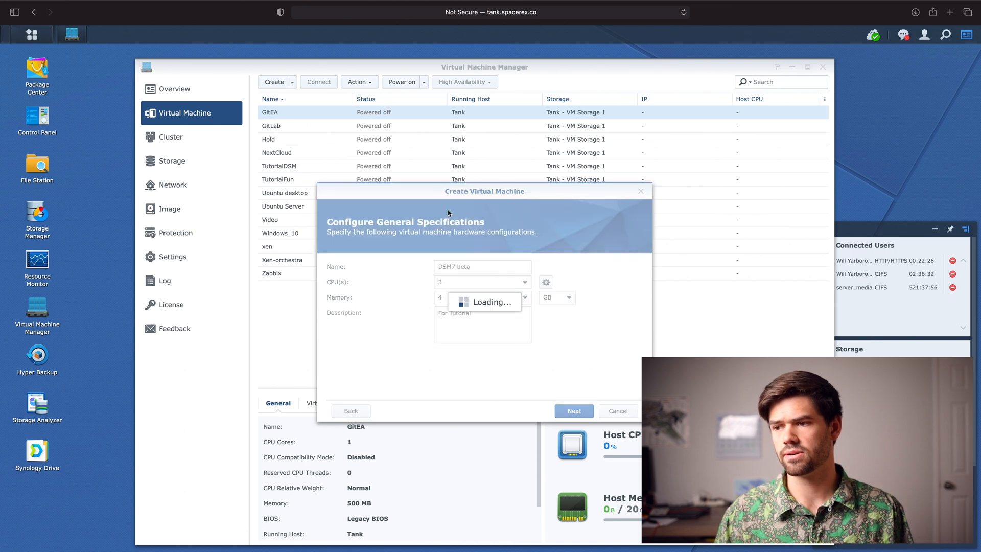
# Choose DSM_VirtualDSM_41222 as the DSM image and set Virtual Disk 1 to 200 GB.
pyautogui.click(481, 279)
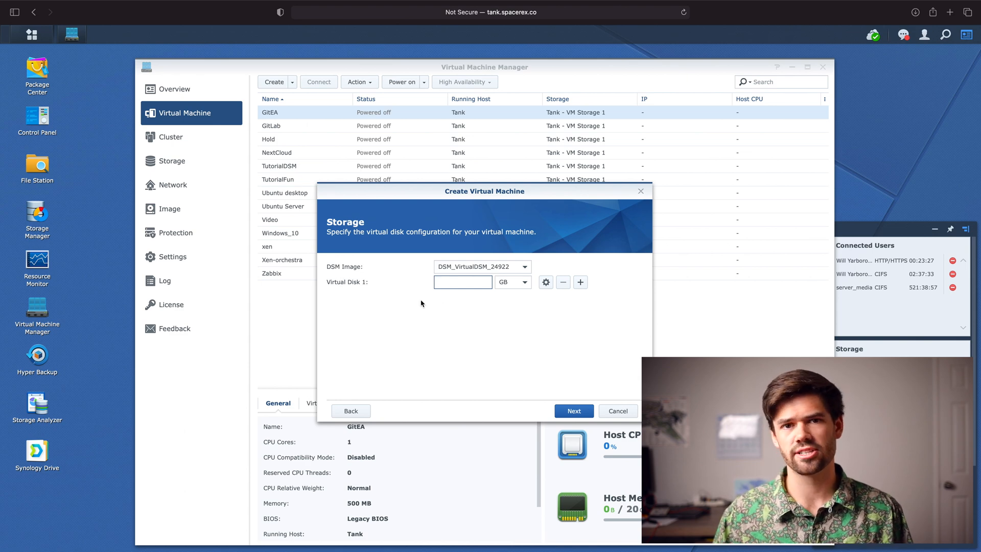
pyautogui.click(524, 267)
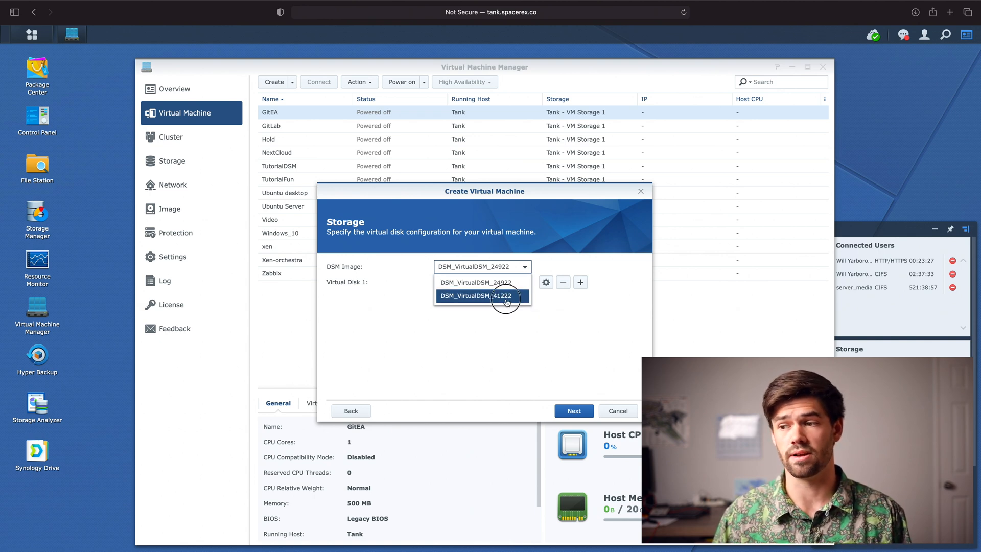
pyautogui.click(507, 299)
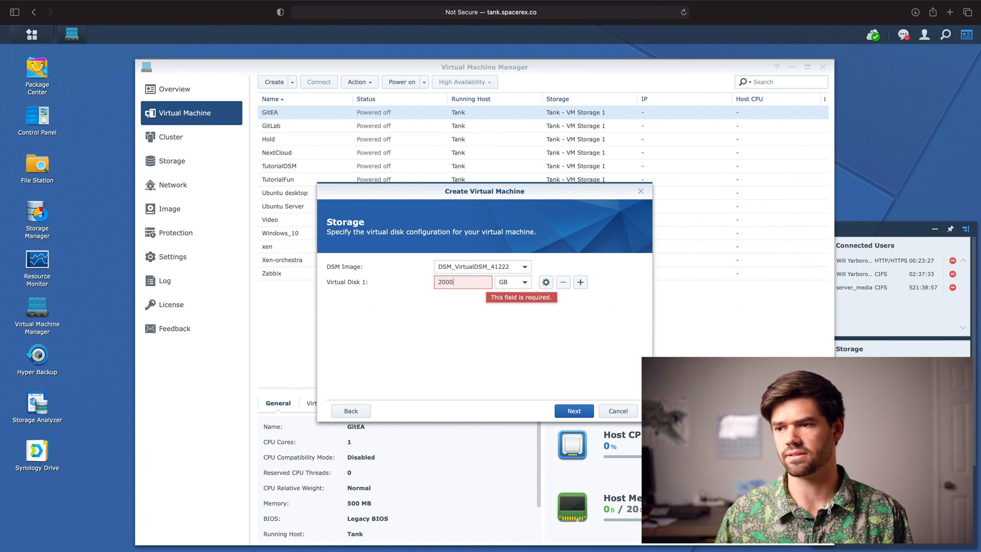
pyautogui.click(573, 411)
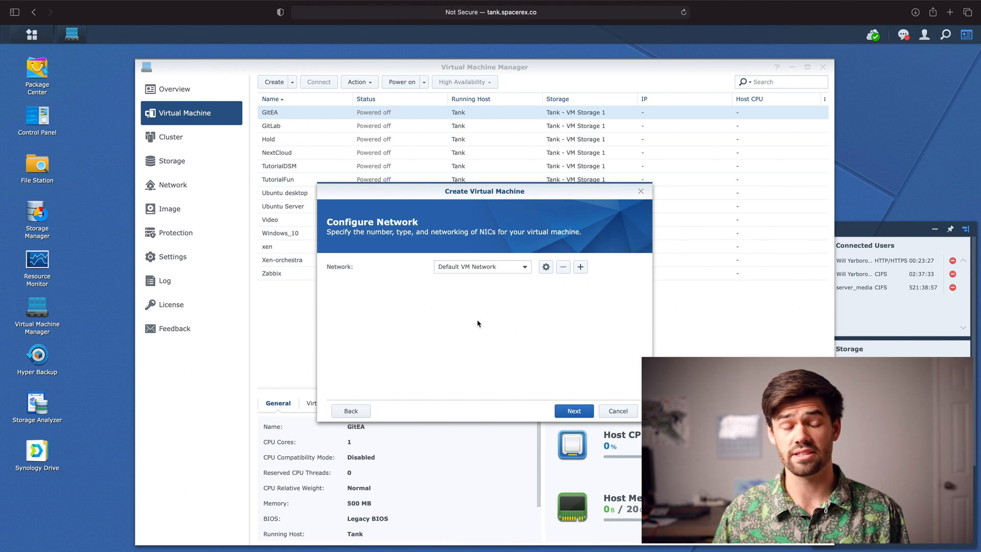
# Keep the Default VM Network and choose the autostart setting for the virtual machine.
pyautogui.click(575, 413)
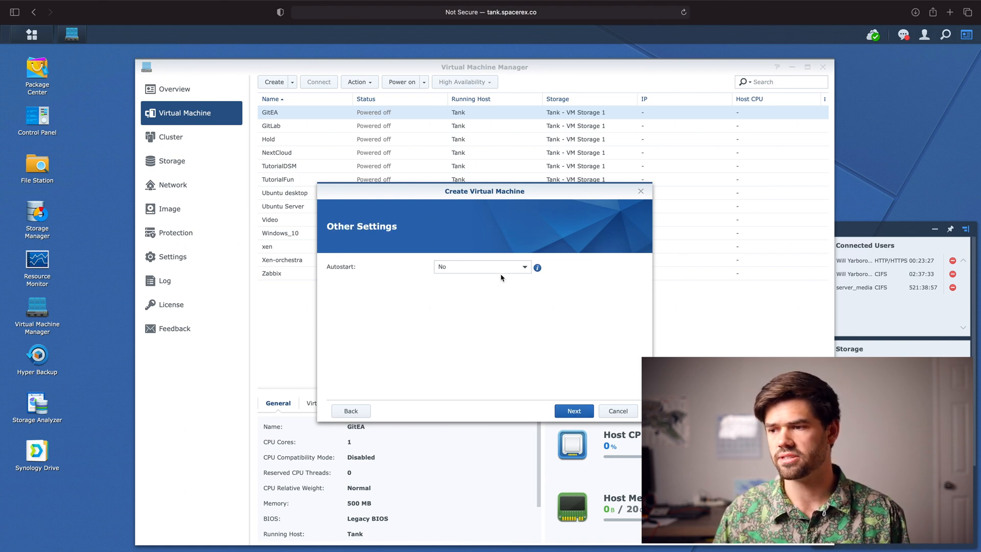
pyautogui.click(491, 268)
pyautogui.click(482, 284)
pyautogui.click(574, 411)
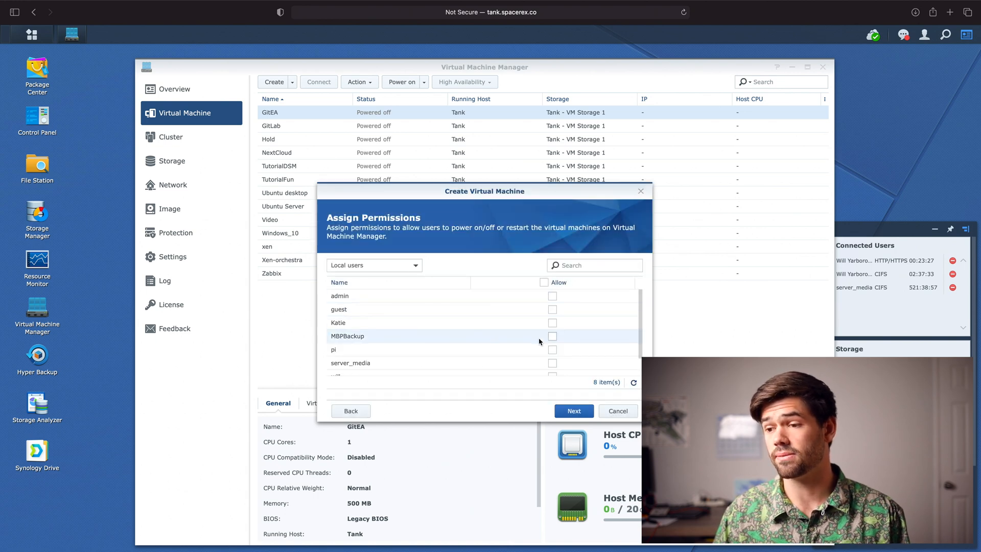
# Allow the last two local users in the list to power on, power off or restart the virtual machine.
pyautogui.scroll(-1, 536, 337)
pyautogui.click(553, 355)
pyautogui.click(553, 368)
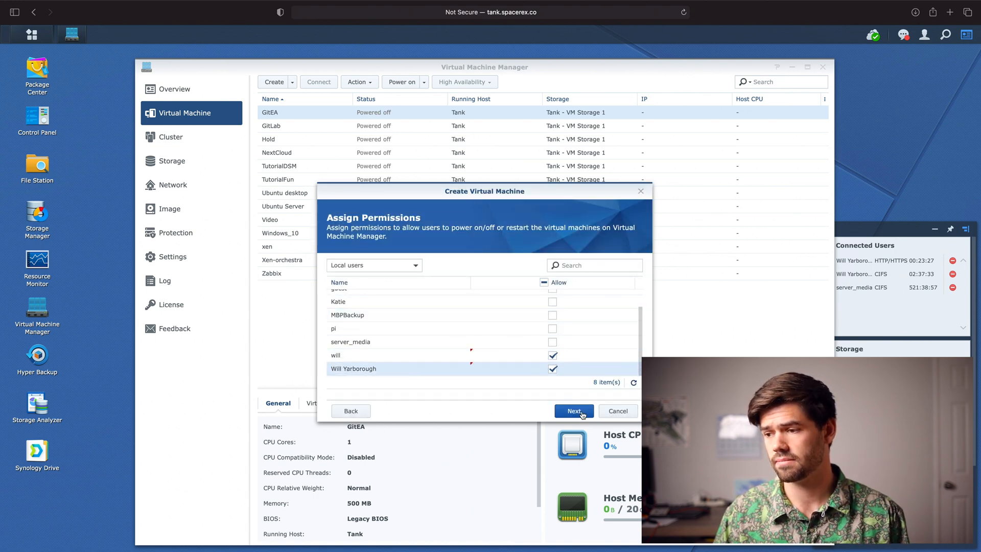
pyautogui.click(574, 411)
# Enable powering on the virtual machine after creation, check the summary, and apply the settings to create it.
pyautogui.click(403, 387)
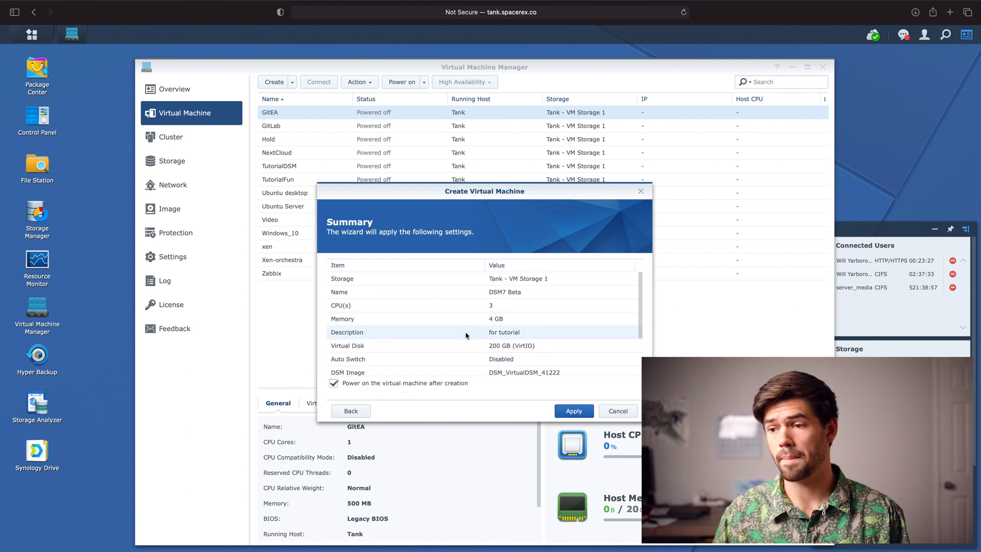
pyautogui.scroll(-3, 467, 332)
pyautogui.scroll(3, 523, 371)
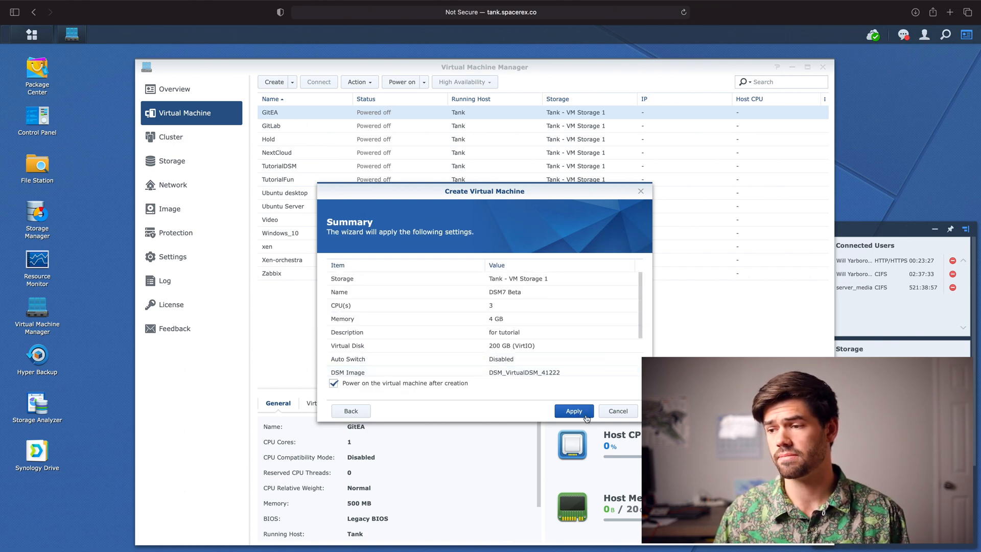
pyautogui.click(586, 414)
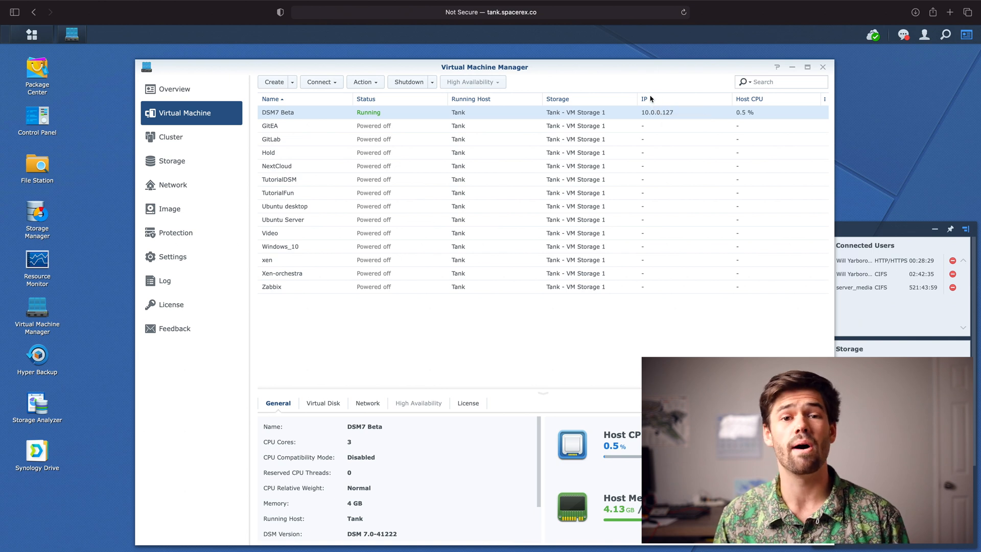
# Connect to the running DSM7 Beta virtual machine and start the DSM 7.0 setup.
pyautogui.click(322, 82)
pyautogui.click(333, 98)
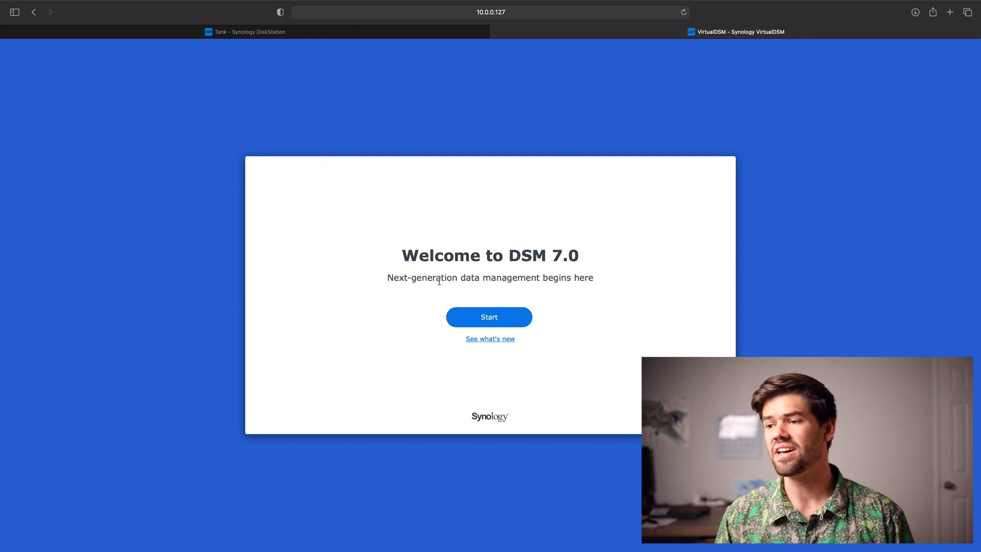
pyautogui.click(513, 320)
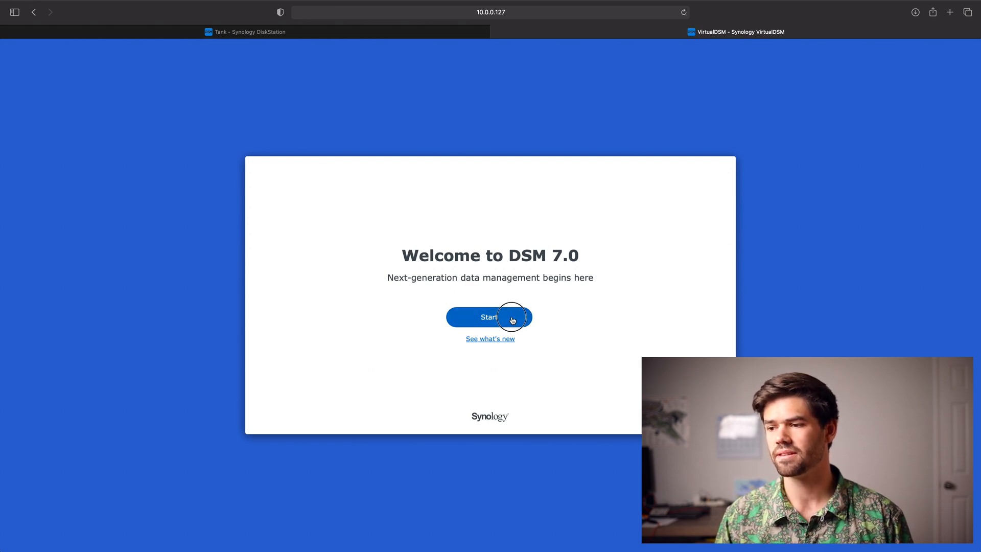
# Set the device name to vdsm and create the administrator account by entering its user name, password and password confirmation.
pyautogui.click(437, 236)
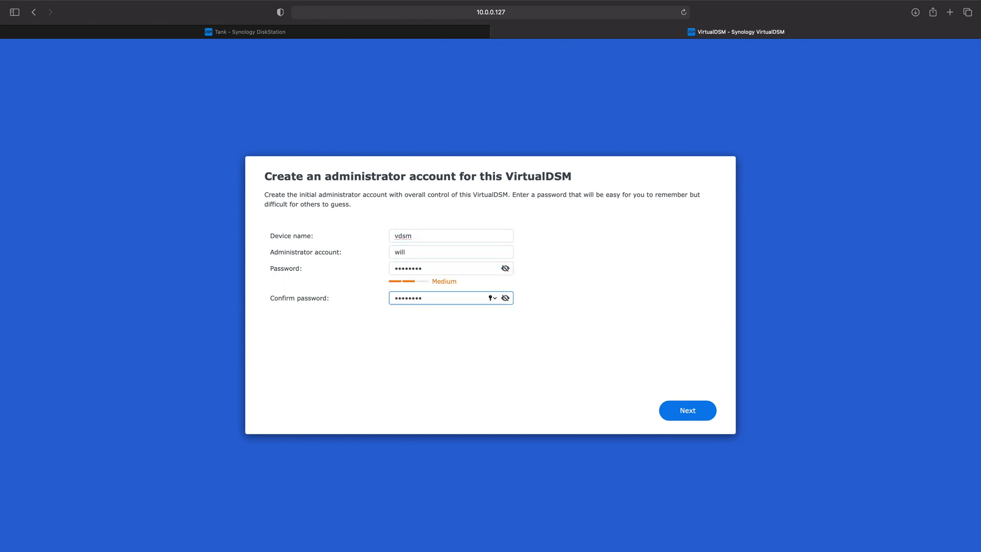
pyautogui.press('Return')
pyautogui.click(522, 349)
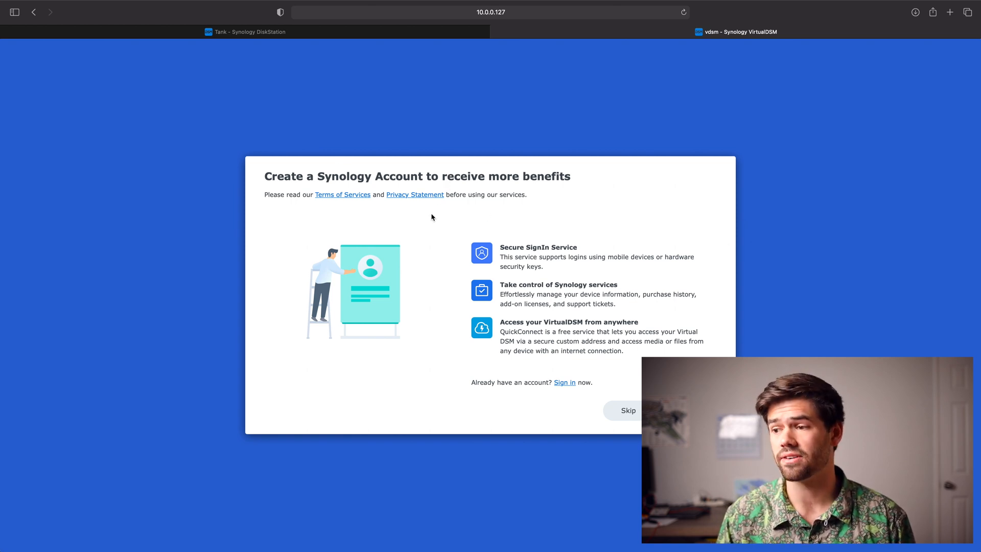
# Sign in with the existing Synology Account and complete the remaining setup to reach the DSM desktop.
pyautogui.click(564, 383)
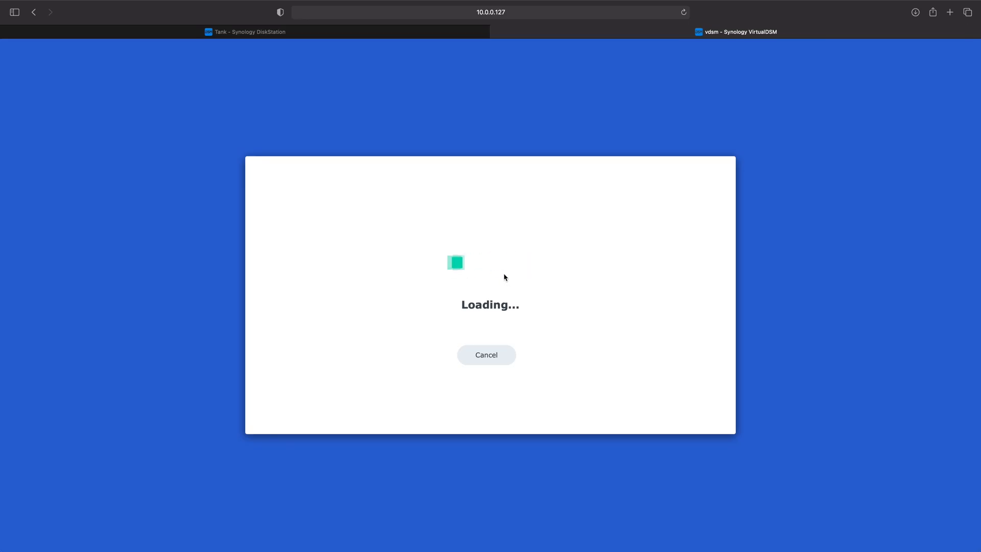
pyautogui.click(500, 246)
pyautogui.click(465, 258)
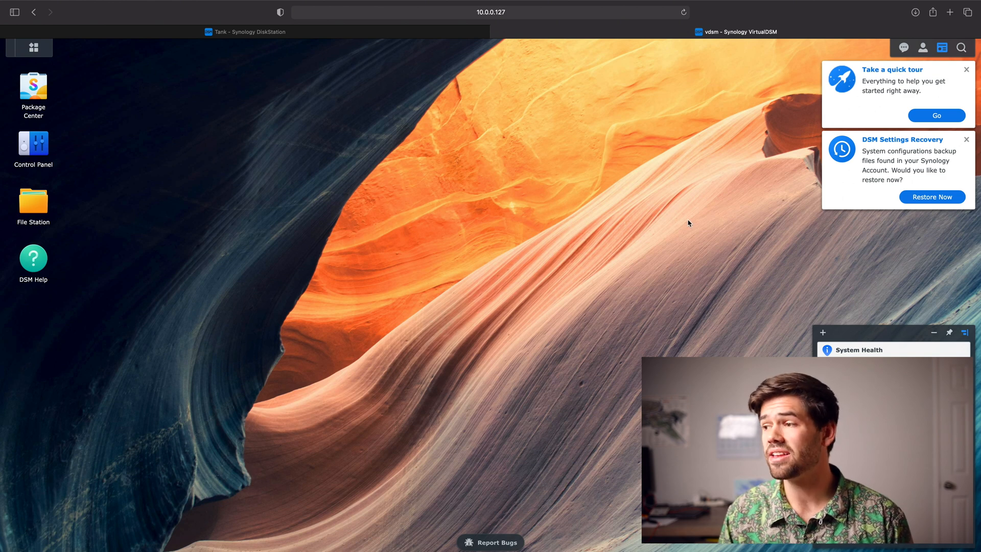
# Dismiss the quick tour and DSM Settings Recovery notifications without restoring a configuration, acknowledging their follow-up notices.
pyautogui.click(967, 70)
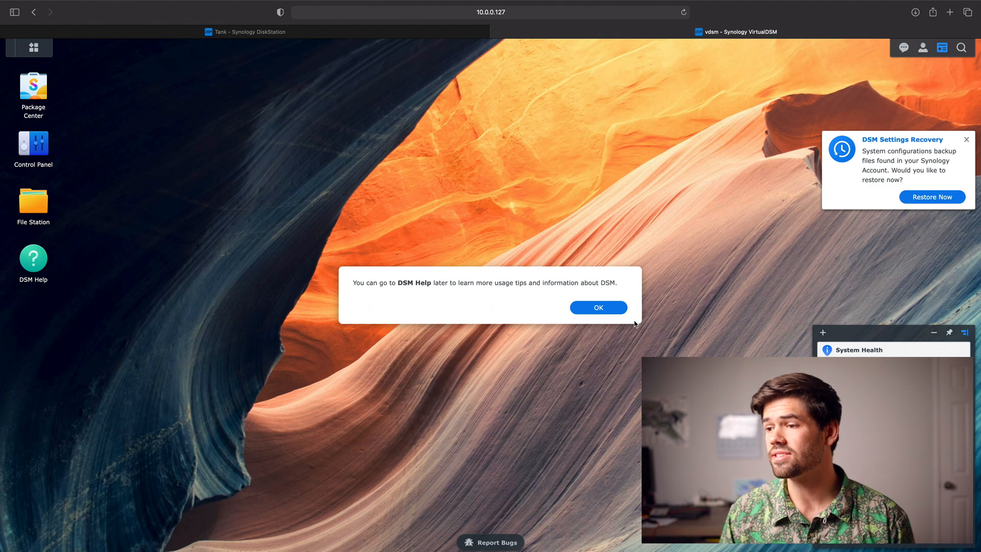
pyautogui.click(611, 308)
pyautogui.click(966, 139)
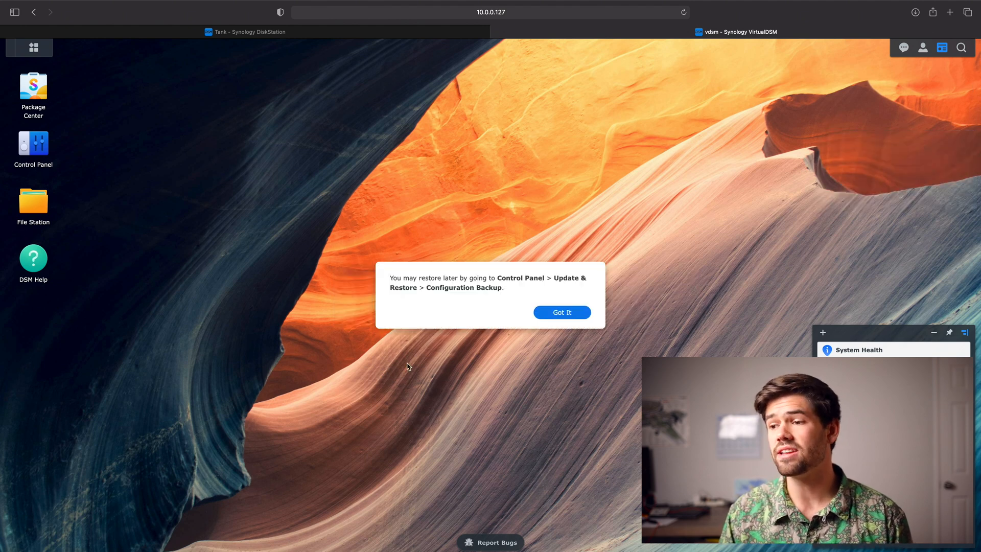
pyautogui.click(585, 314)
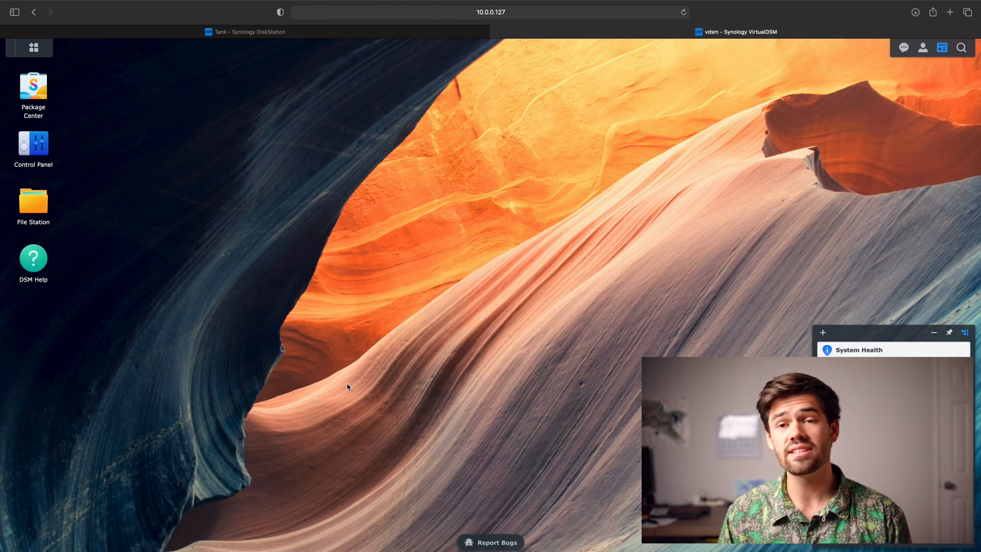